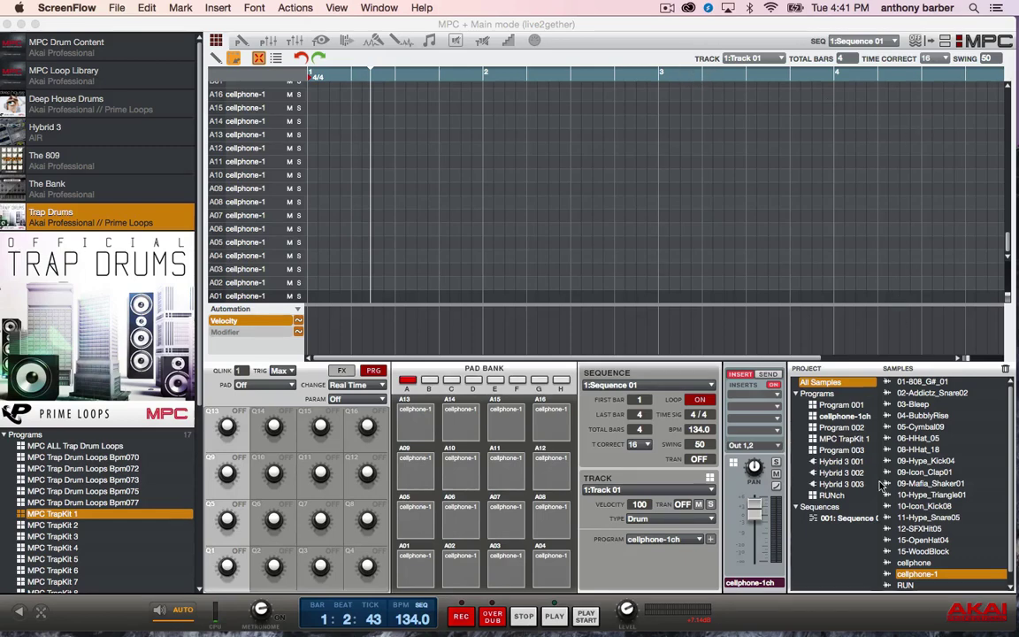
Preview the cellphone-1 sample from the project's Samples list.
{"action": "left_click", "coordinate": [887, 563]}
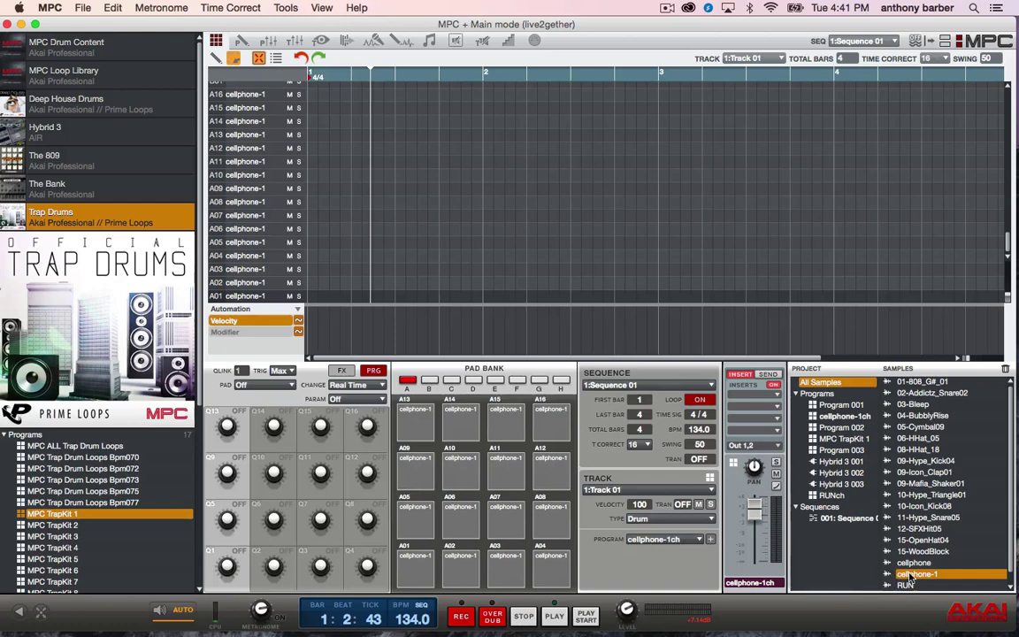
Open cellphone-1 in Sample Edit, switch to the longer cellphone sample and play its marked slice.
{"action": "double_click", "coordinate": [908, 576]}
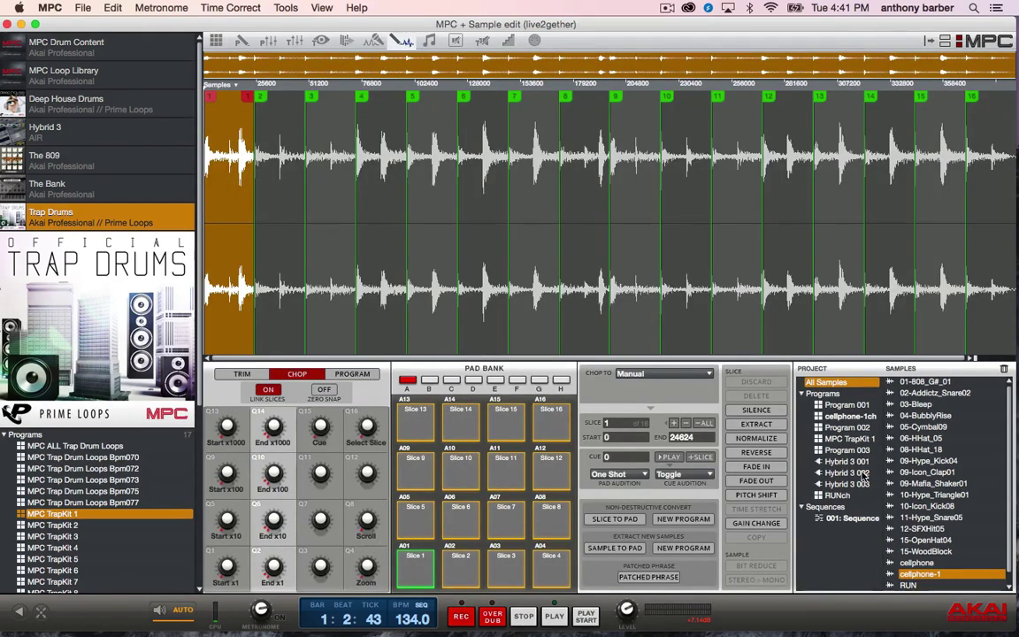
{"action": "left_click", "coordinate": [910, 564]}
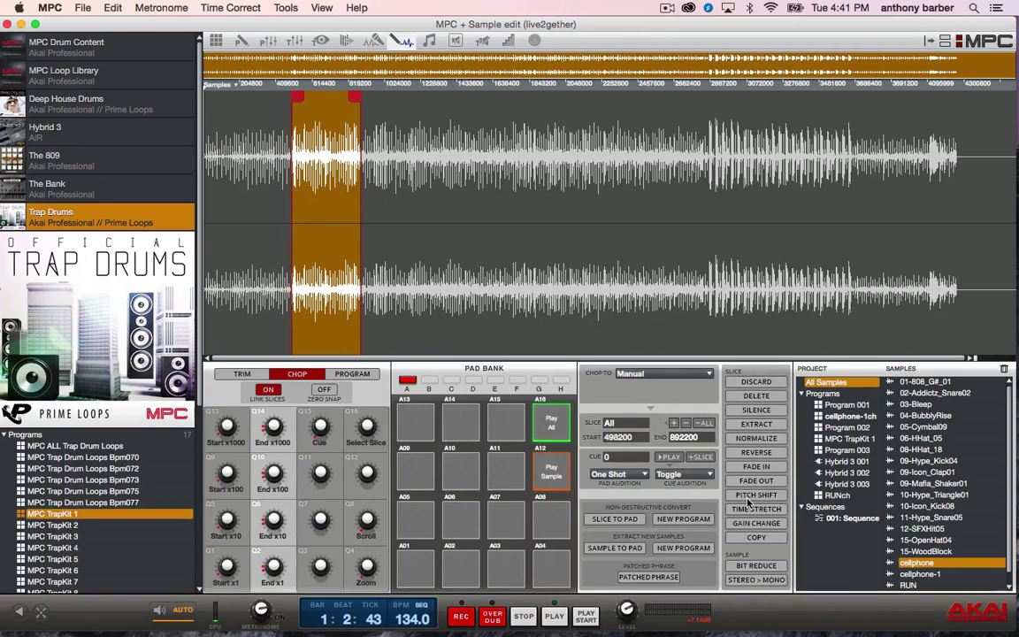
{"action": "left_click", "coordinate": [305, 196]}
Extract the marked cellphone slice, replacing the suggested name with SAMESAMPLE.
{"action": "left_click", "coordinate": [754, 425]}
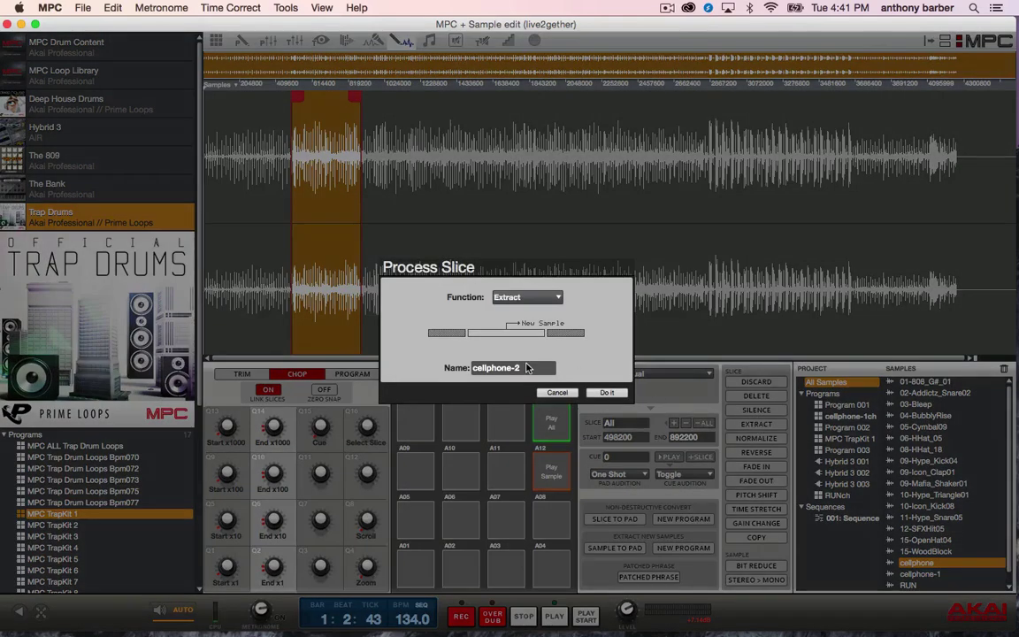
{"action": "key", "text": "BackSpace"}
{"action": "type", "text": "ESA"}
{"action": "type", "text": "M"}
{"action": "type", "text": "S"}
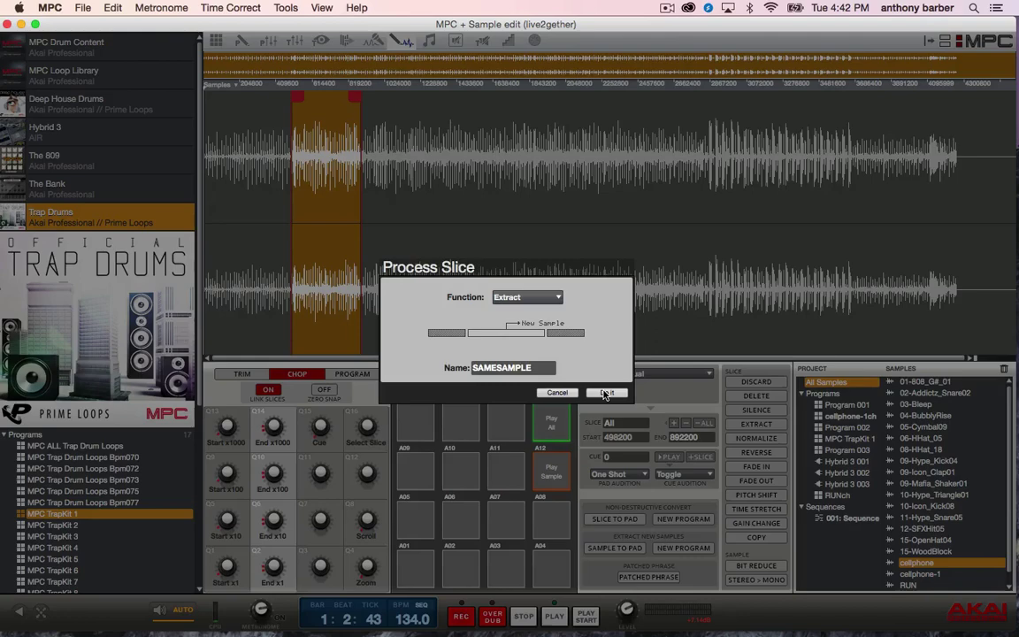
{"action": "left_click", "coordinate": [604, 394]}
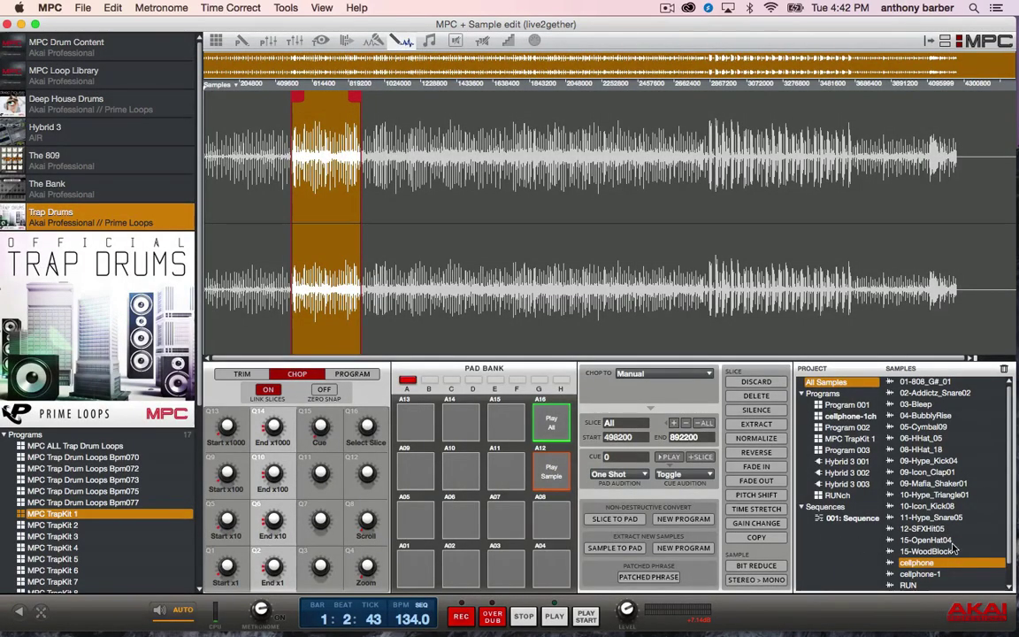
Load SAMESAMPLE from the Samples list into the editor in Trim mode.
{"action": "scroll", "coordinate": [947, 531], "scroll_direction": "down", "scroll_amount": 2}
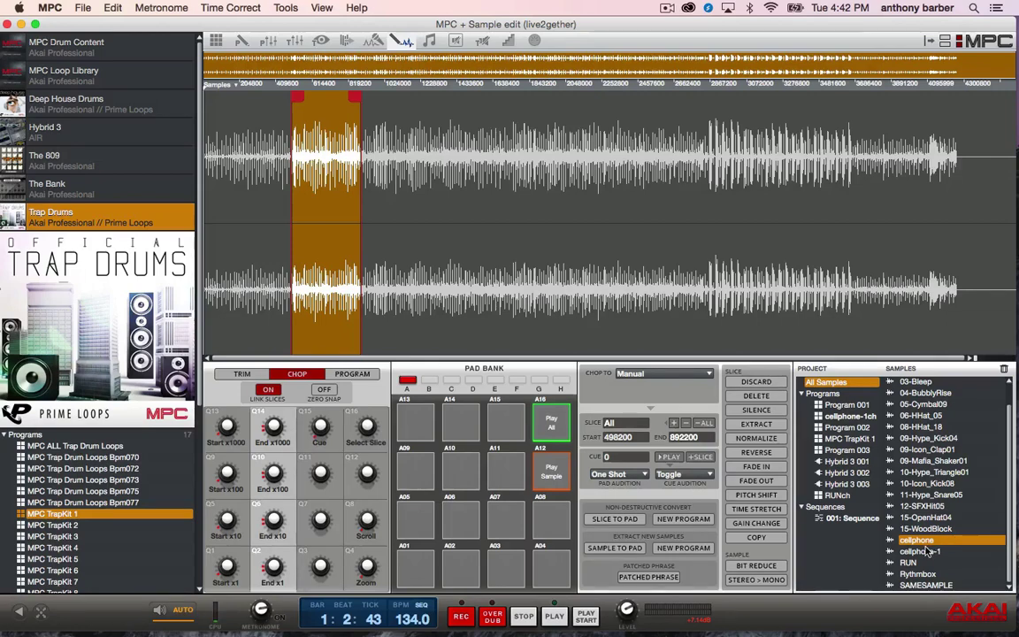
{"action": "left_click", "coordinate": [916, 586]}
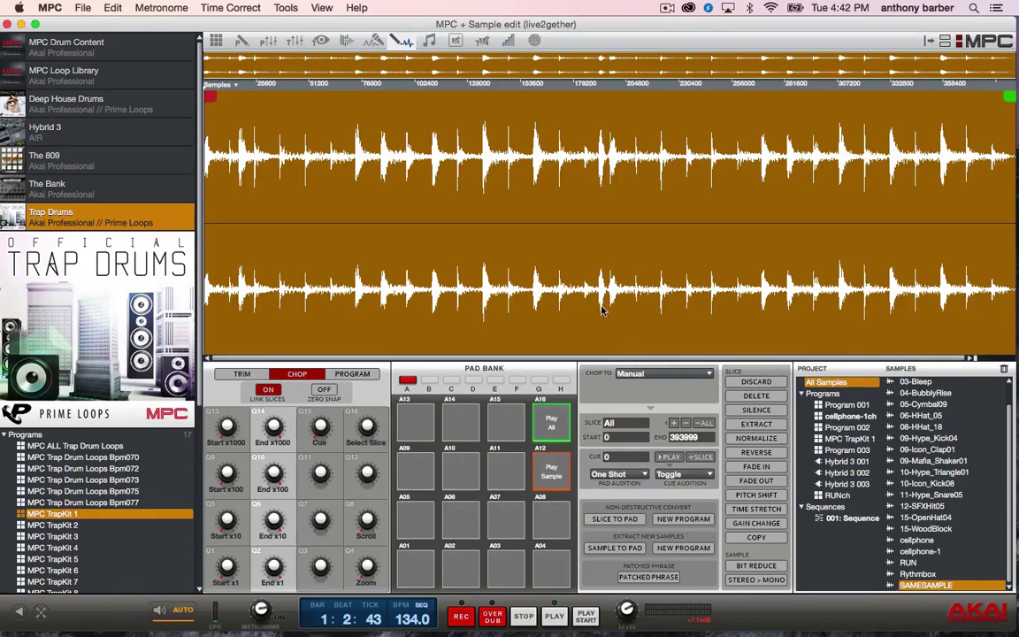
{"action": "left_click", "coordinate": [248, 374]}
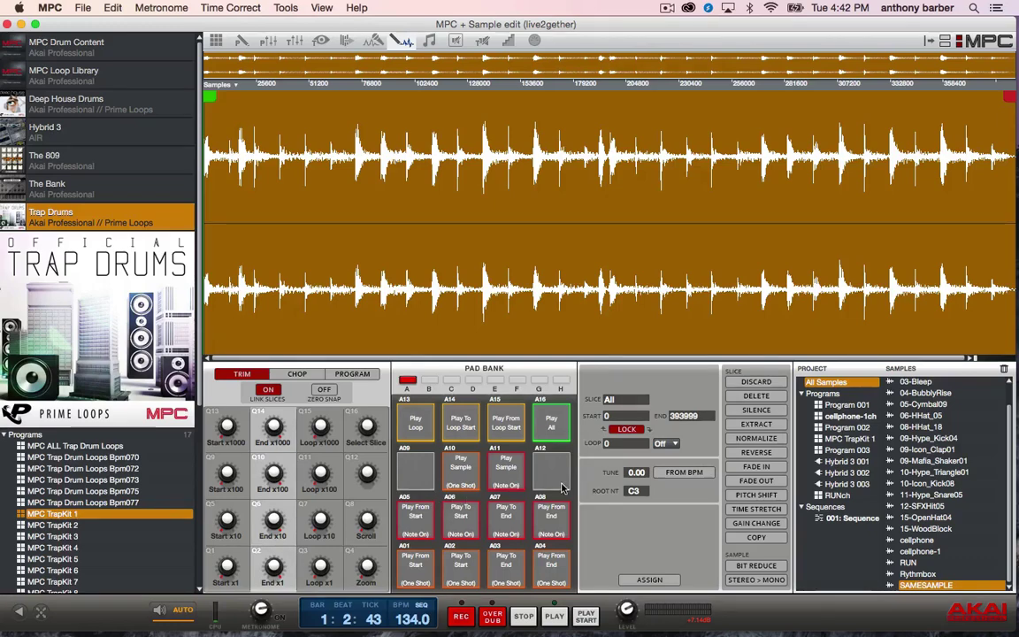
In Calculate BPM, set 16 beats and raise Tune to 3.82 so tempo reads 134.0.
{"action": "left_click", "coordinate": [684, 472]}
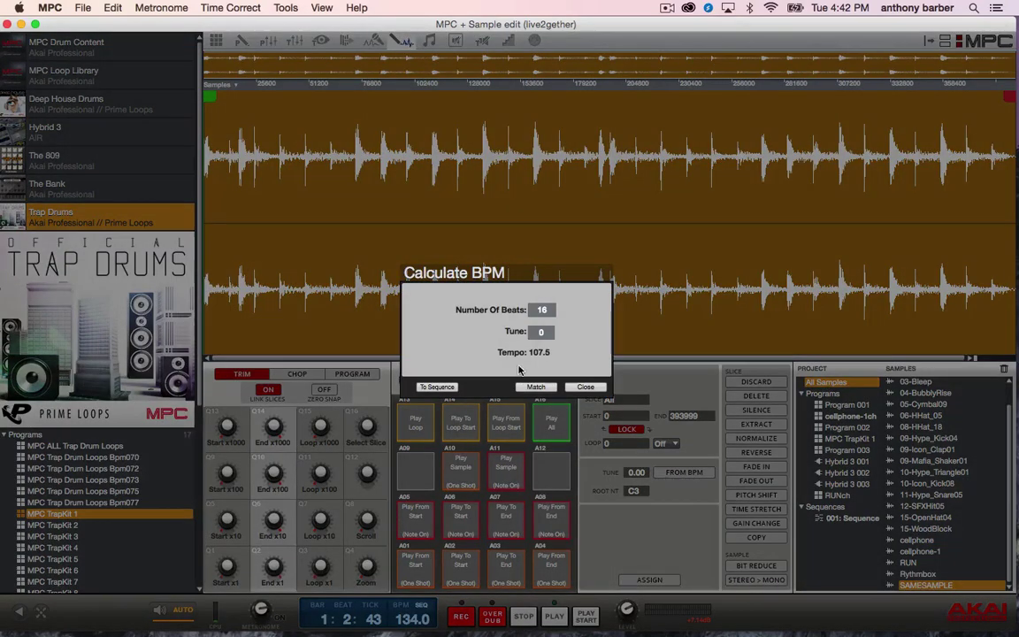
{"action": "scroll", "coordinate": [549, 308], "scroll_direction": "up", "scroll_amount": 1}
{"action": "scroll", "coordinate": [549, 308], "scroll_direction": "up", "scroll_amount": 1}
{"action": "double_click", "coordinate": [549, 308]}
{"action": "key", "text": "Return"}
{"action": "double_click", "coordinate": [541, 331]}
{"action": "mouse_move", "coordinate": [542, 331]}
{"action": "left_mouse_down"}
{"action": "mouse_move", "coordinate": [541, 301]}
{"action": "mouse_move", "coordinate": [541, 334]}
{"action": "left_mouse_up"}
Chop SAMESAMPLE into 16 equal regions in Chop mode and audition the slices.
{"action": "left_click", "coordinate": [585, 386]}
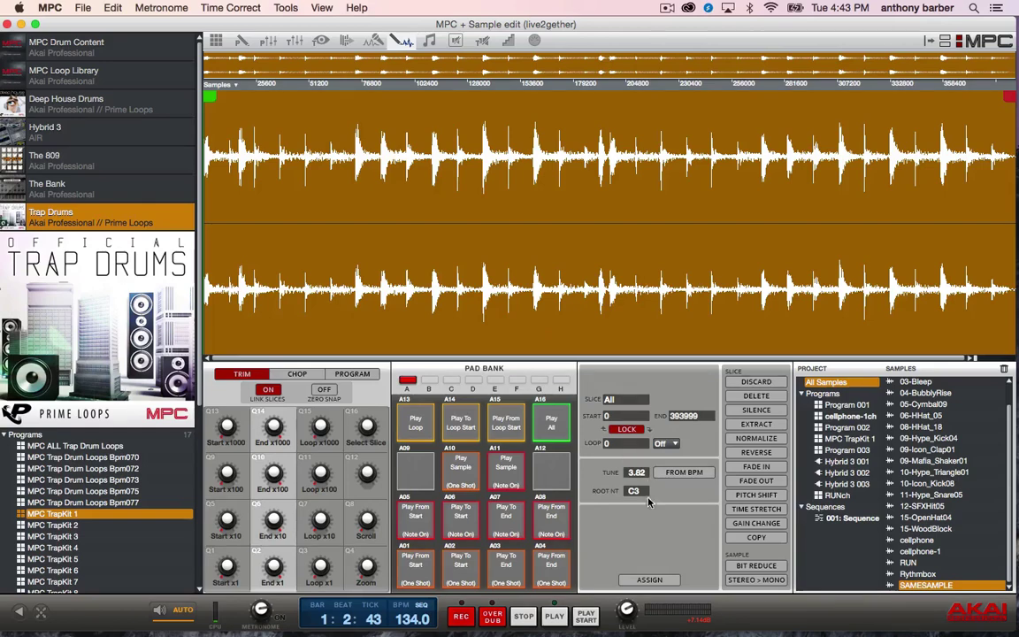
{"action": "left_click", "coordinate": [297, 374]}
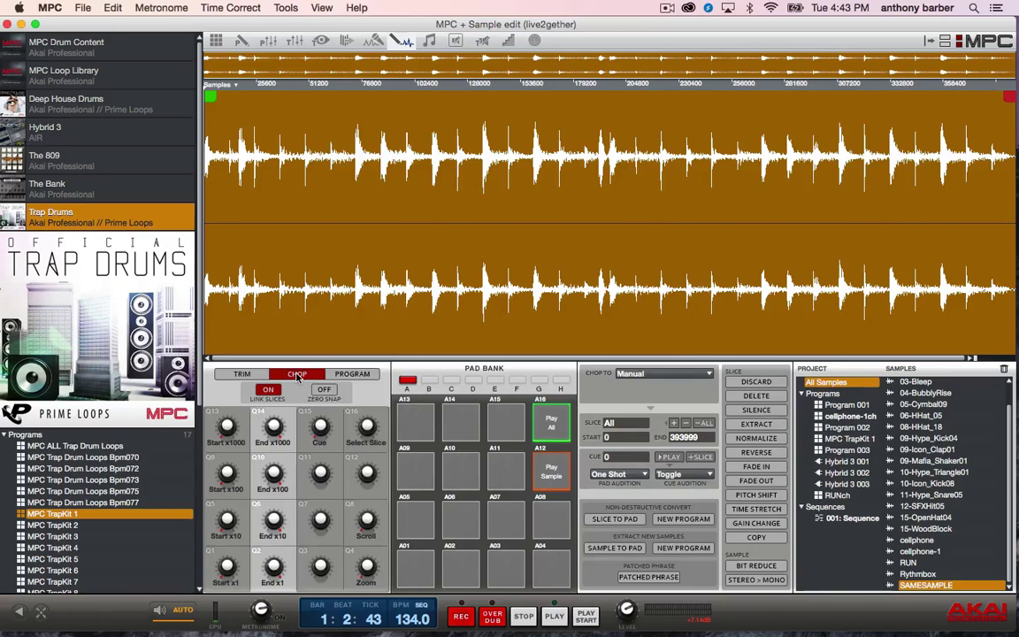
{"action": "left_click", "coordinate": [707, 376]}
{"action": "left_click", "coordinate": [665, 410]}
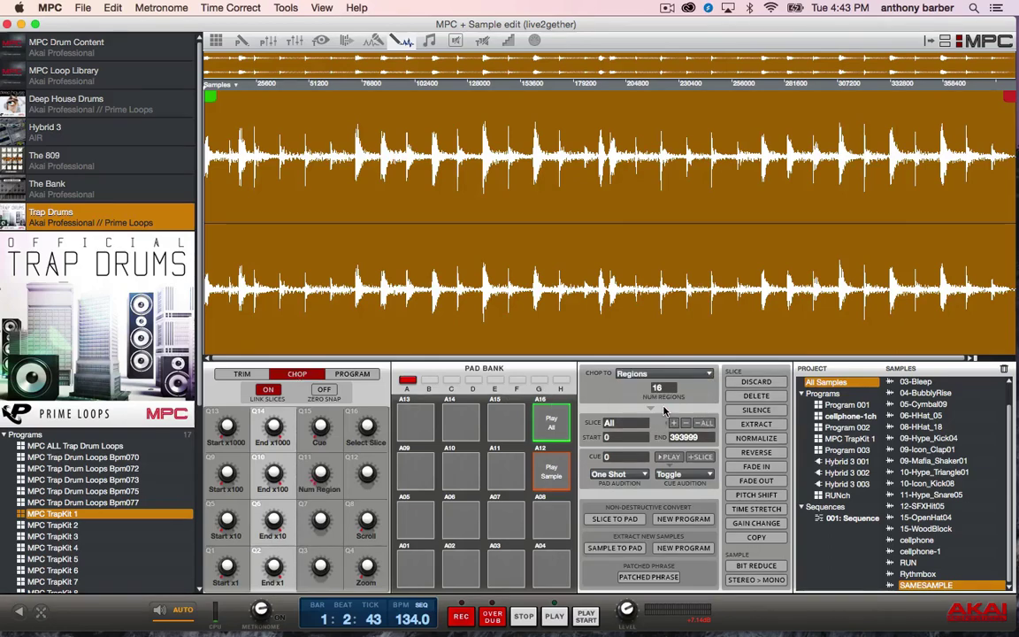
{"action": "left_click", "coordinate": [889, 541]}
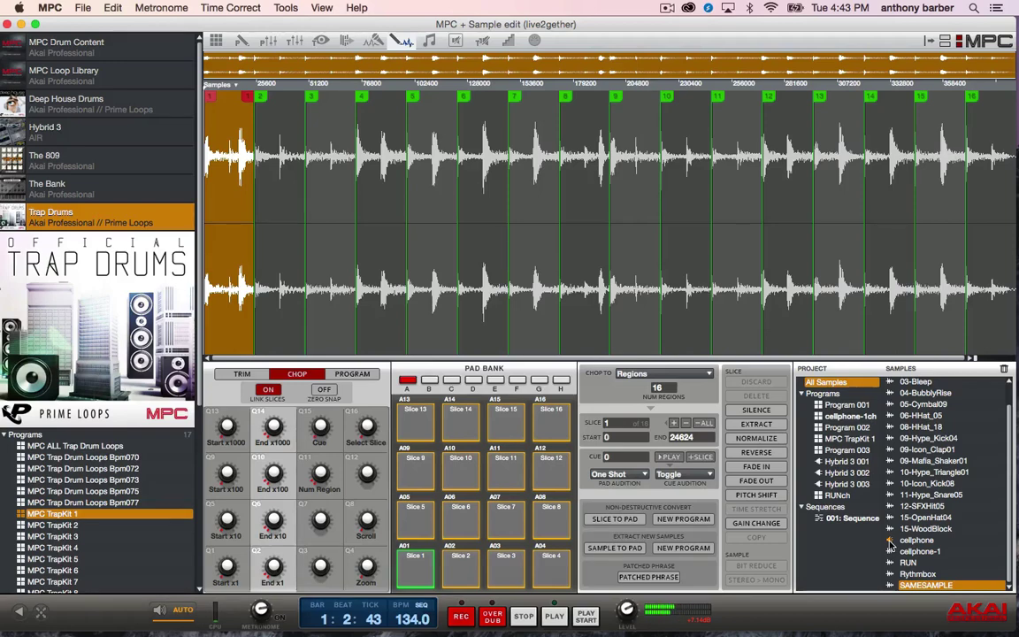
{"action": "left_click", "coordinate": [890, 590]}
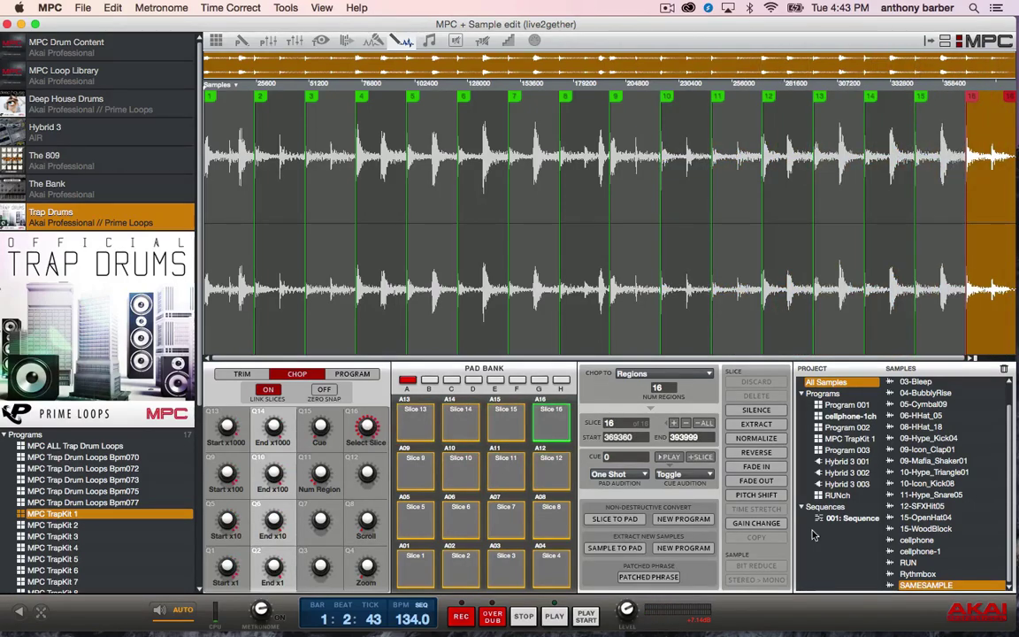
Convert the 16 slices into a new program, return to Main mode and play the sequence.
{"action": "left_click", "coordinate": [683, 520]}
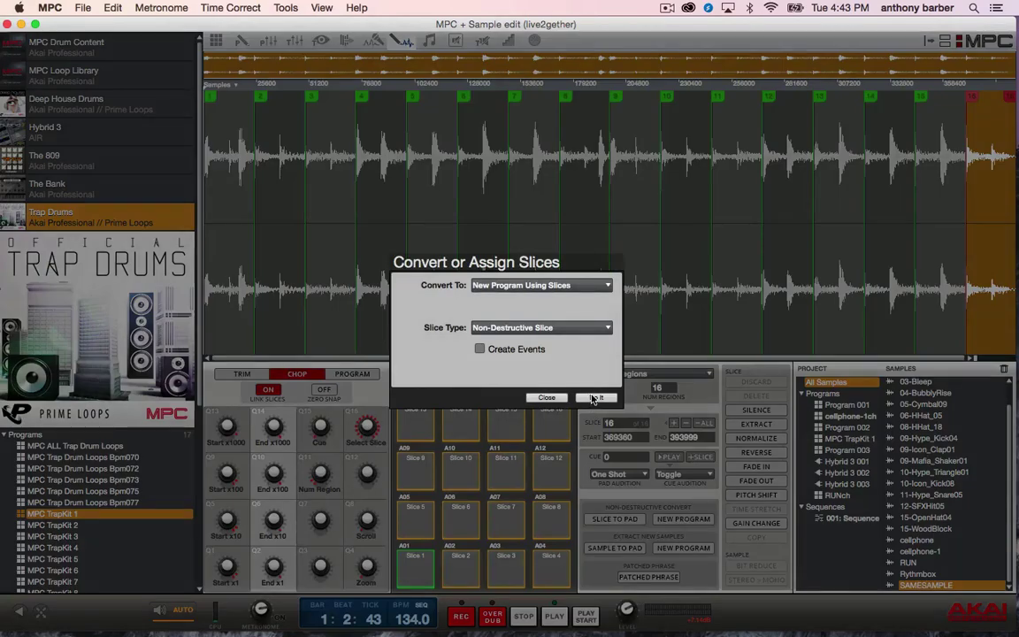
{"action": "left_click", "coordinate": [596, 398]}
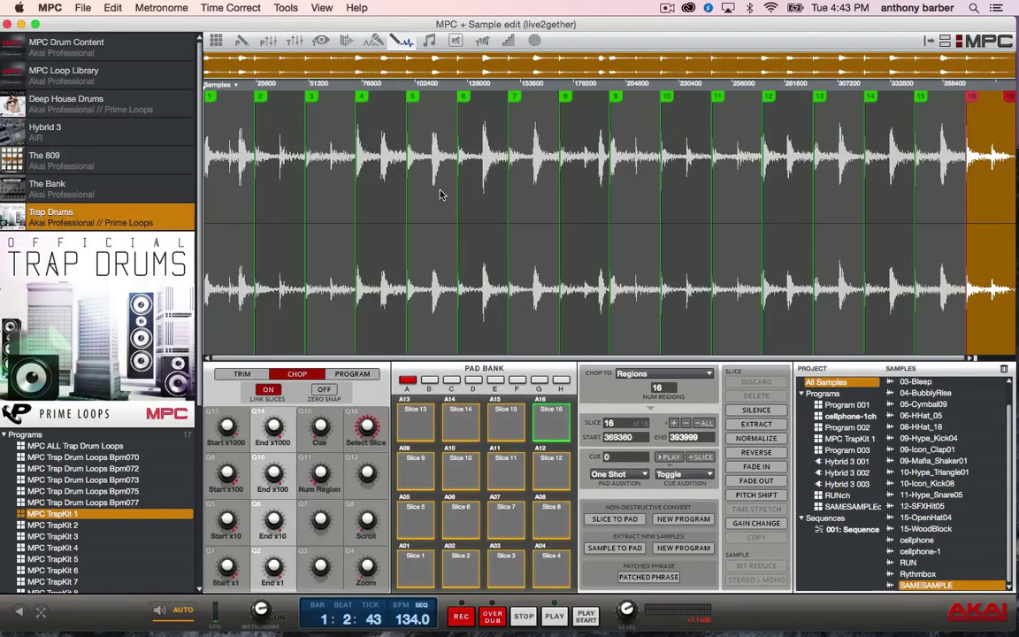
{"action": "left_click", "coordinate": [215, 41]}
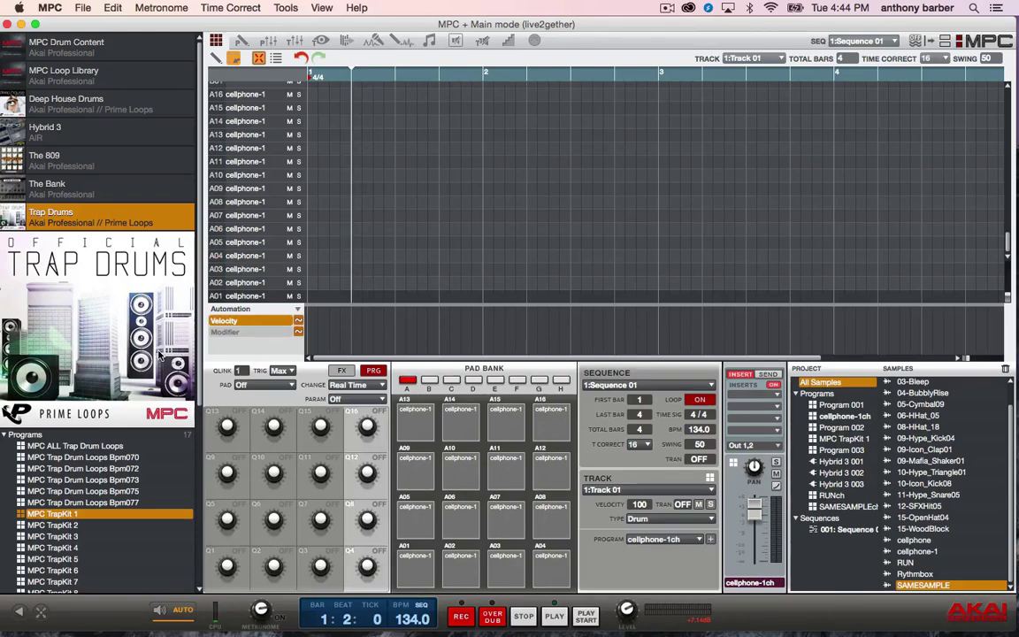
{"action": "key", "text": "space"}
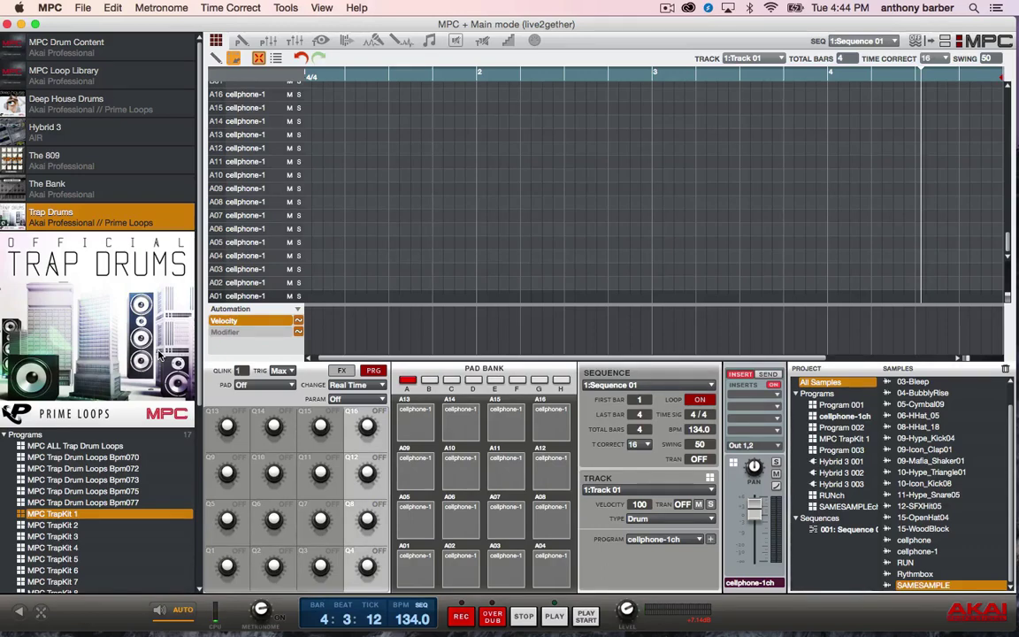
Return playback to the start of the 4-bar sequence.
{"action": "key", "text": "space"}
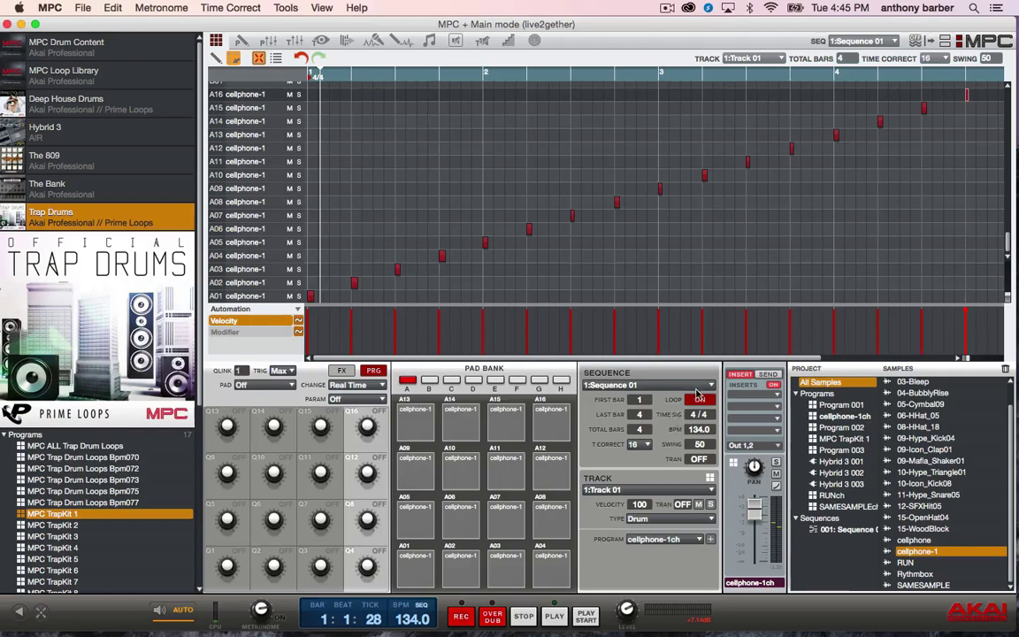
View Track 02's drum pattern, then switch to 3:LEAD and play the sequence.
{"action": "left_click", "coordinate": [709, 491]}
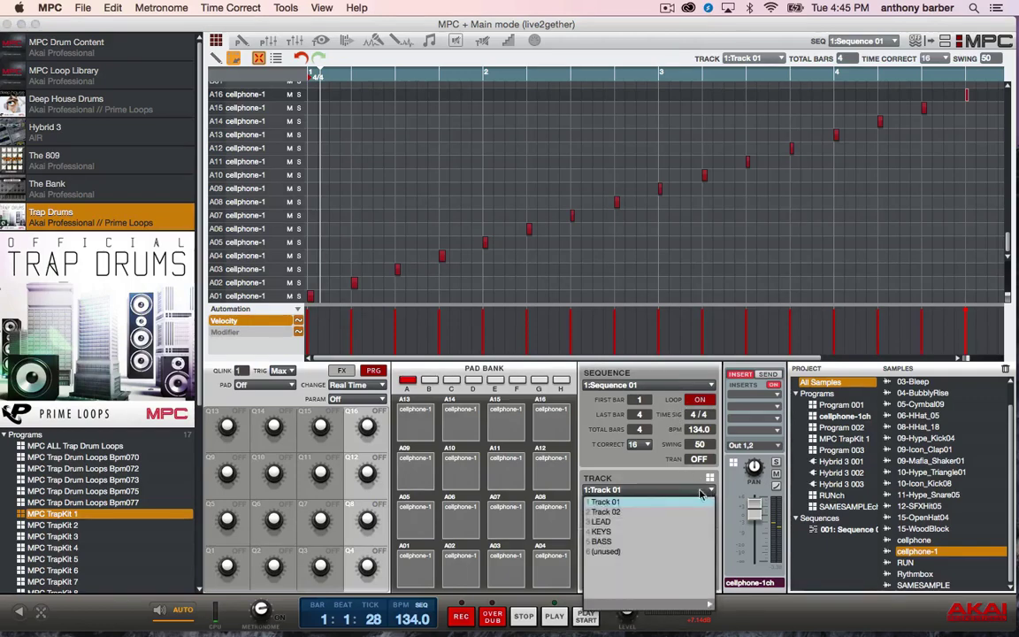
{"action": "left_click", "coordinate": [643, 514]}
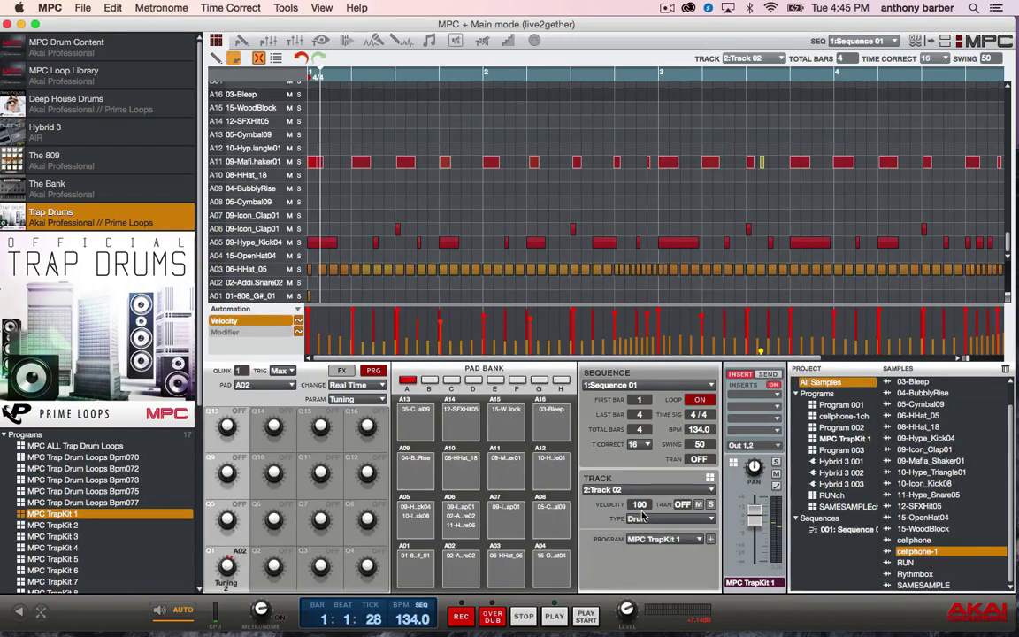
{"action": "left_click", "coordinate": [712, 491]}
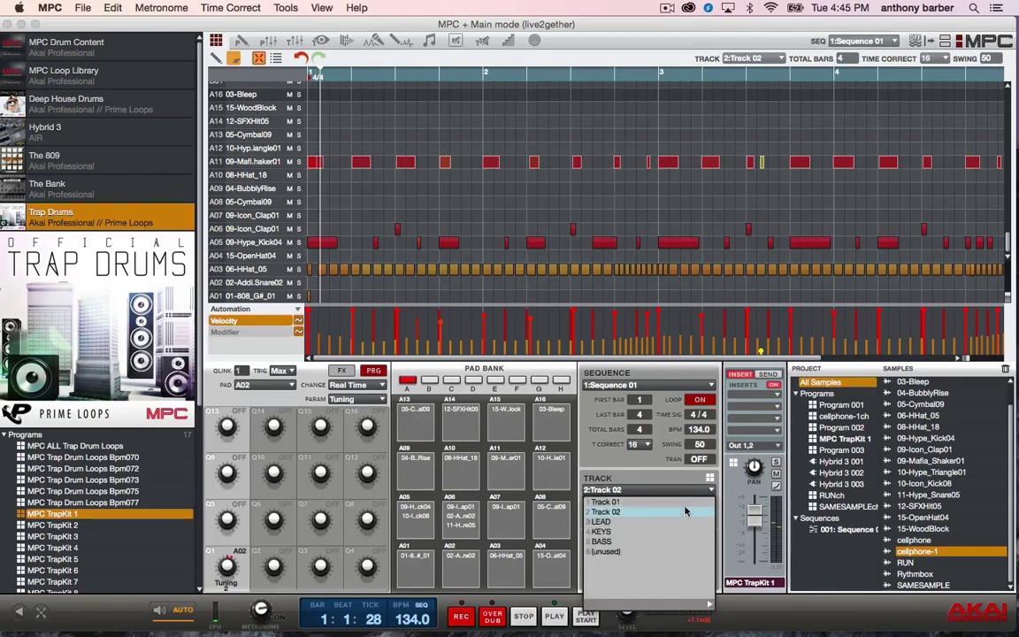
{"action": "left_click", "coordinate": [649, 522]}
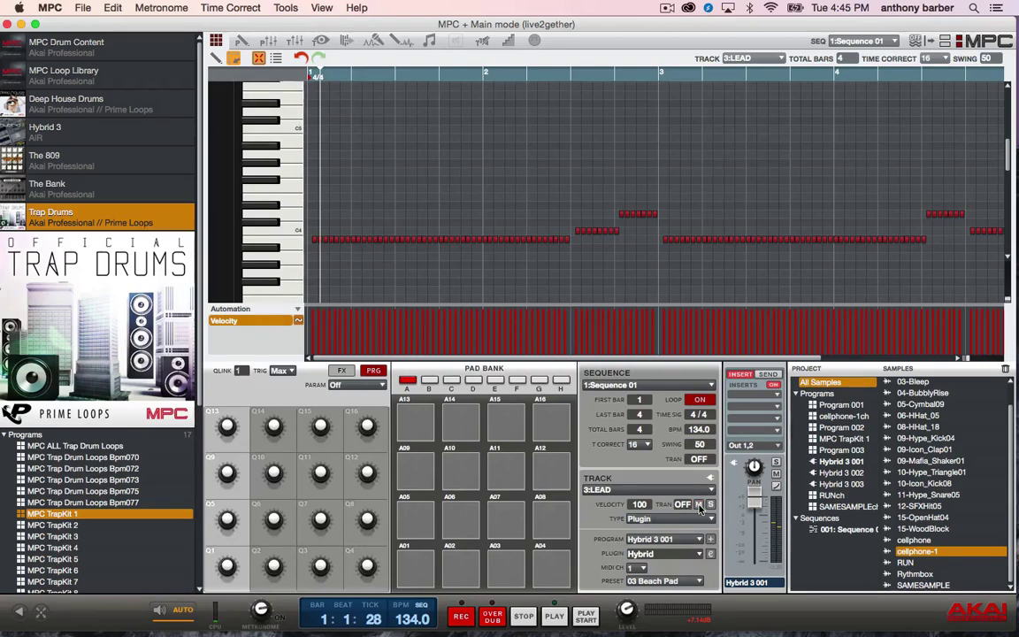
{"action": "key", "text": "space"}
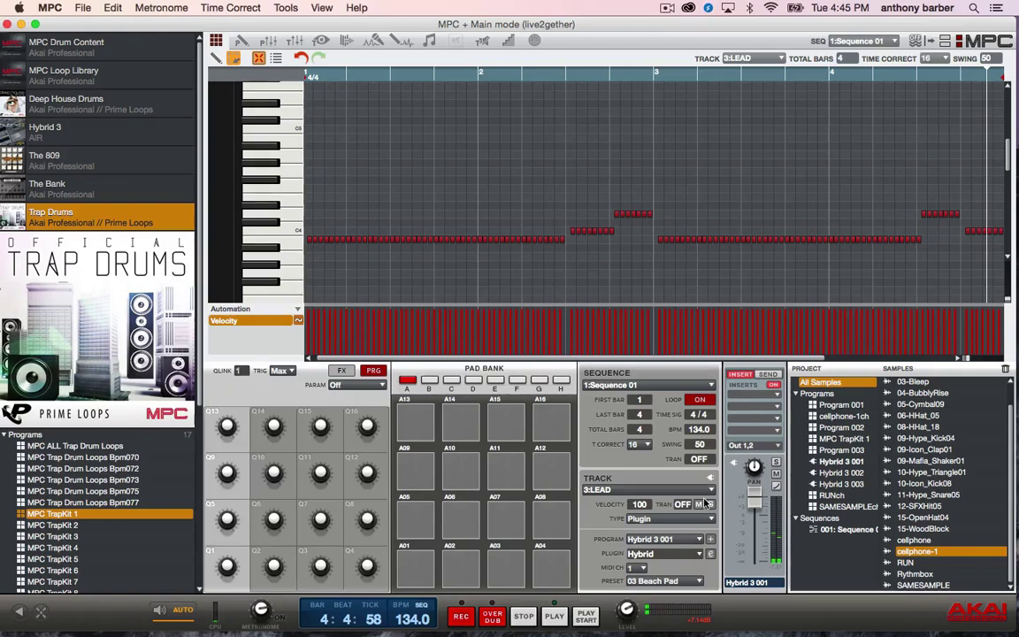
Play the 4:KEYS track, unmute it and nudge its fader up to about -2.65 dB.
{"action": "left_click", "coordinate": [712, 492]}
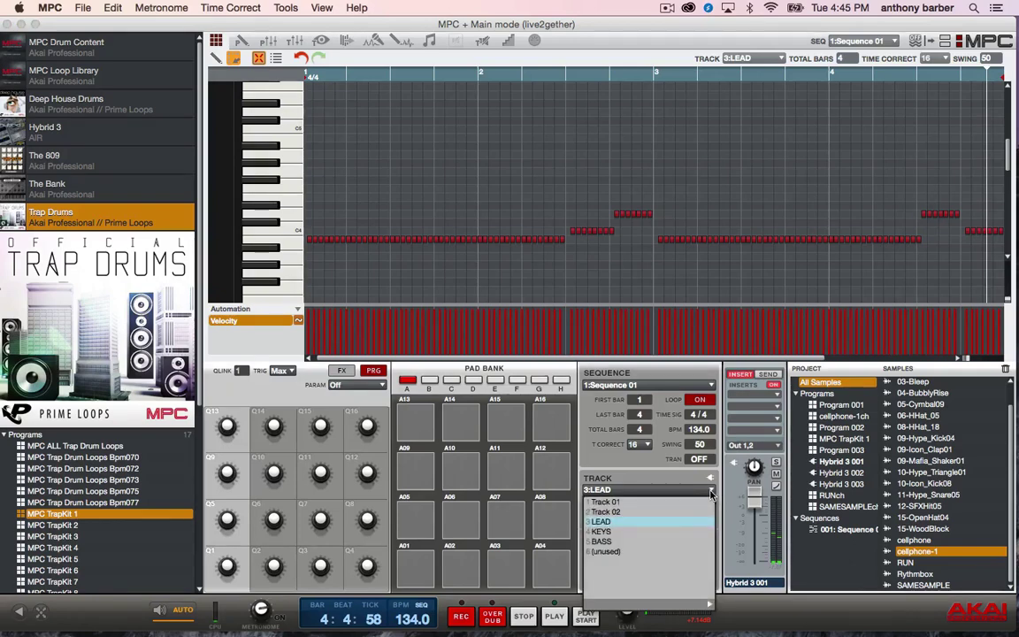
{"action": "left_click", "coordinate": [643, 532]}
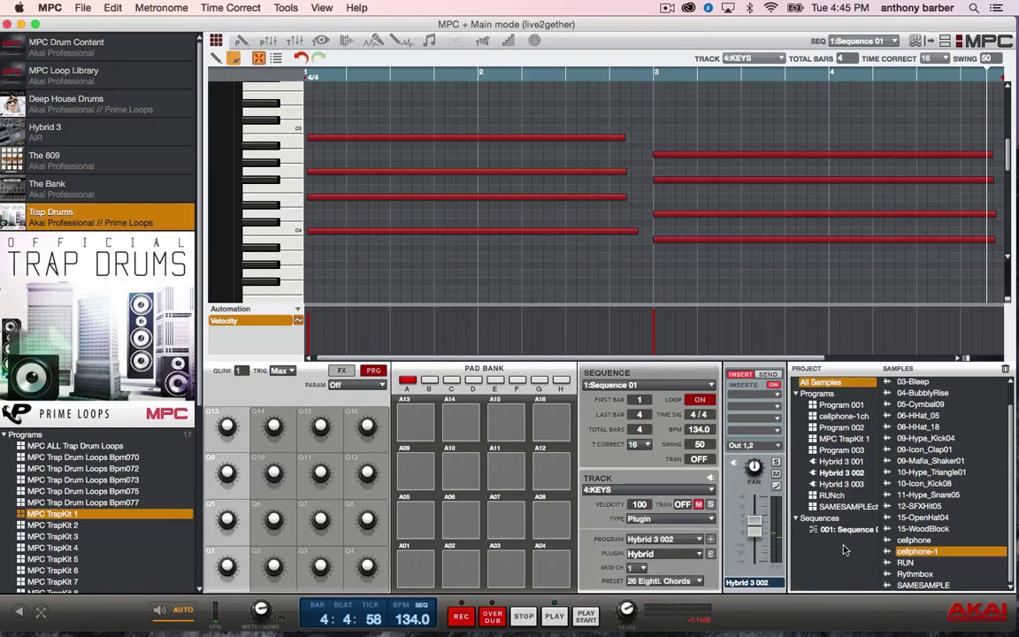
{"action": "key", "text": "space"}
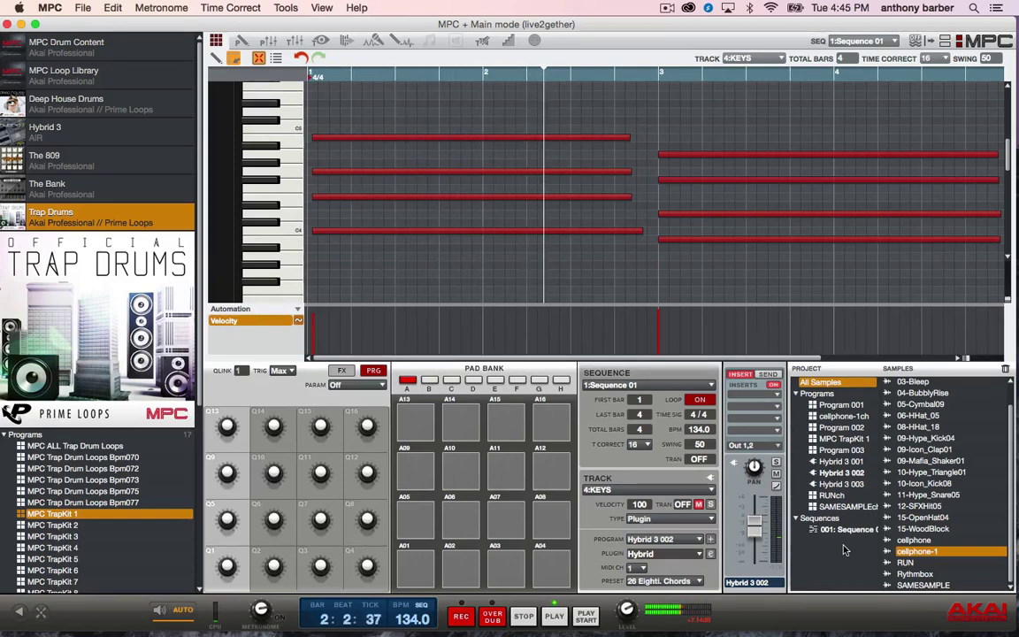
{"action": "left_click", "coordinate": [698, 504]}
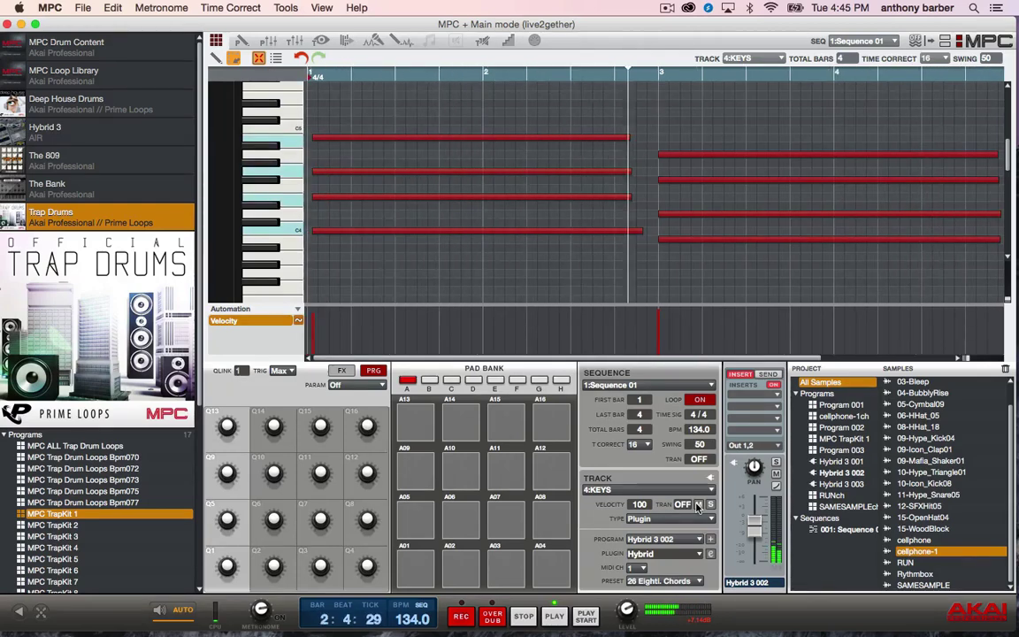
{"action": "left_click_drag", "start_coordinate": [754, 528], "coordinate": [754, 524]}
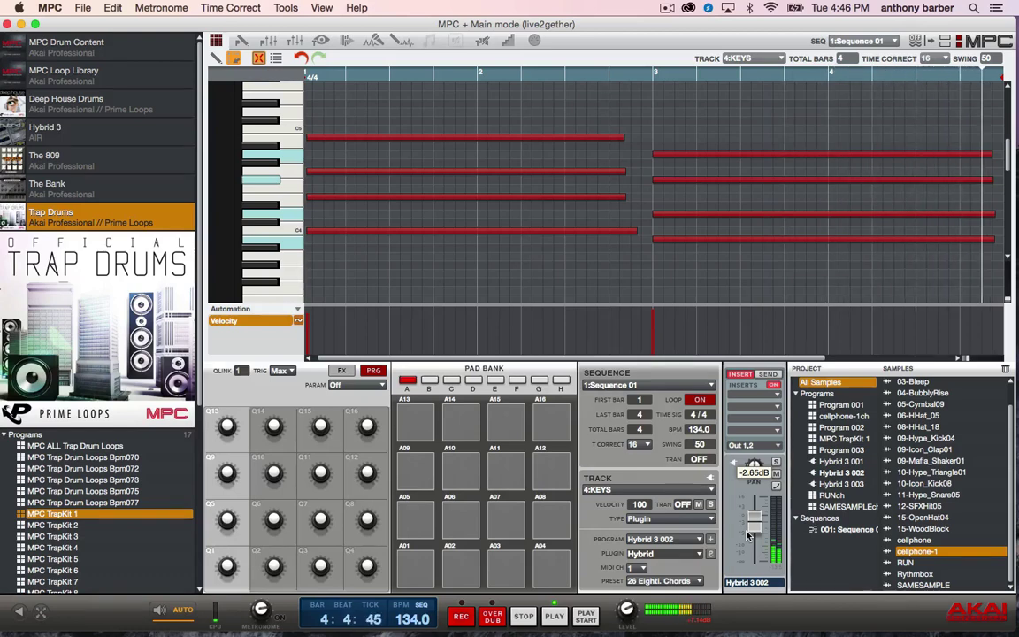
{"action": "left_click", "coordinate": [709, 492]}
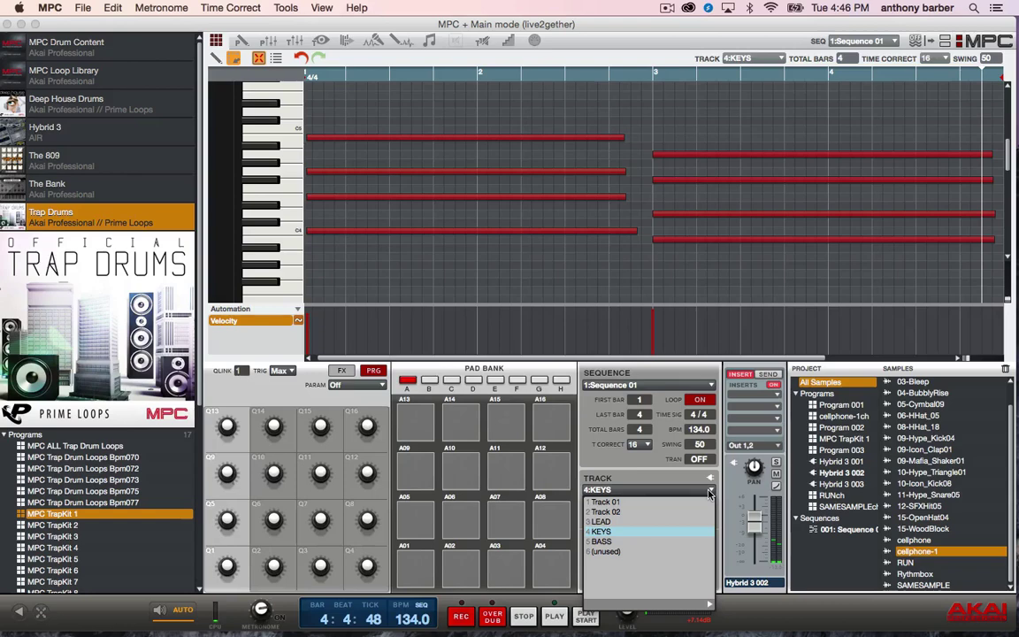
Select track 5:BASS to hear its Hybrid bass line during playback.
{"action": "left_click", "coordinate": [601, 541]}
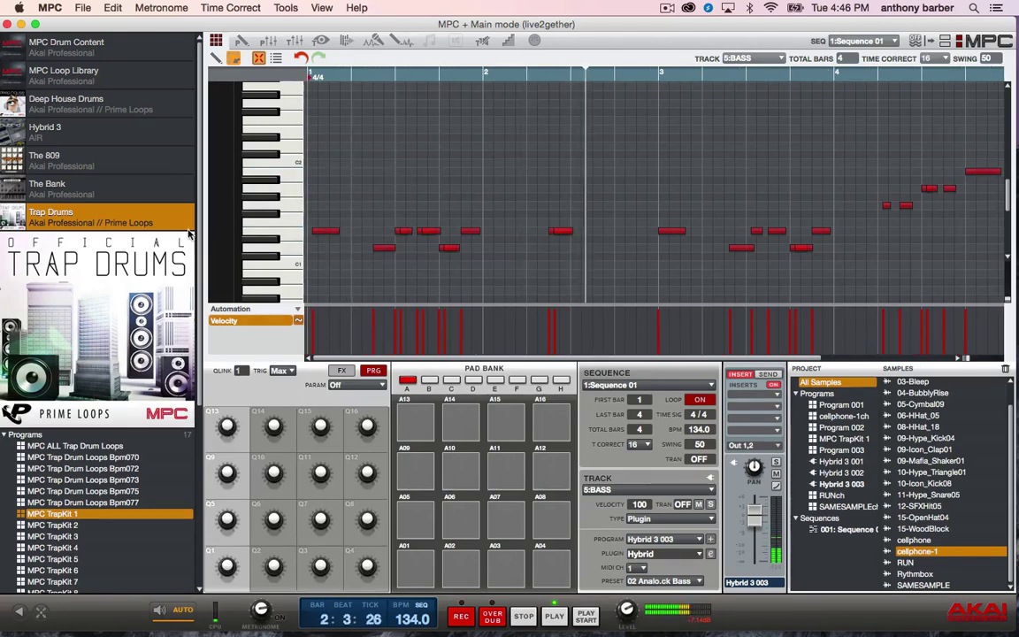
Show the Track mixer and scroll right through all five track channel strips.
{"action": "left_click", "coordinate": [269, 41]}
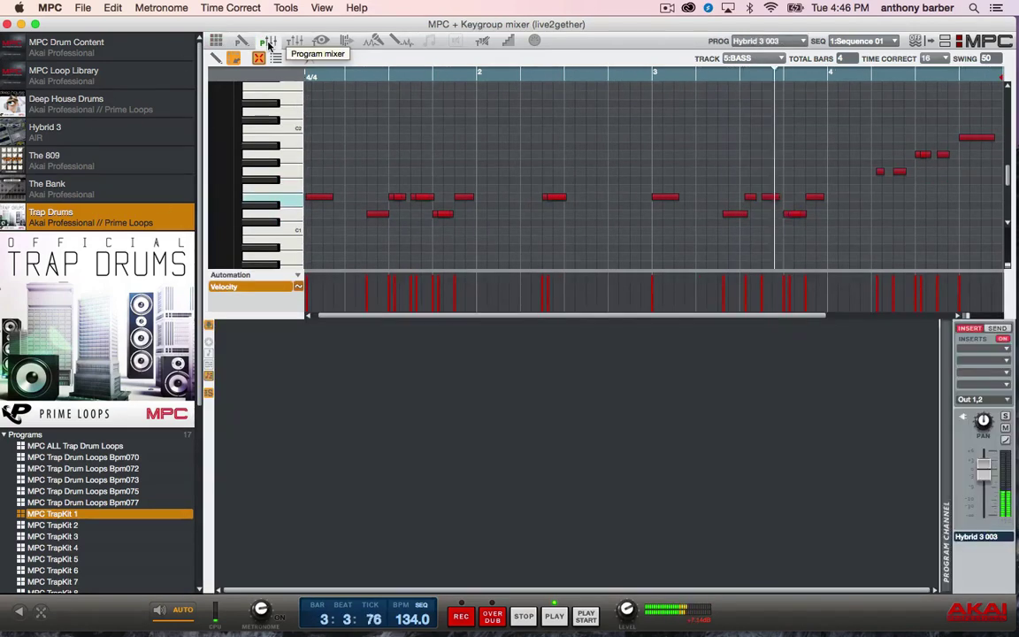
{"action": "left_click", "coordinate": [296, 44]}
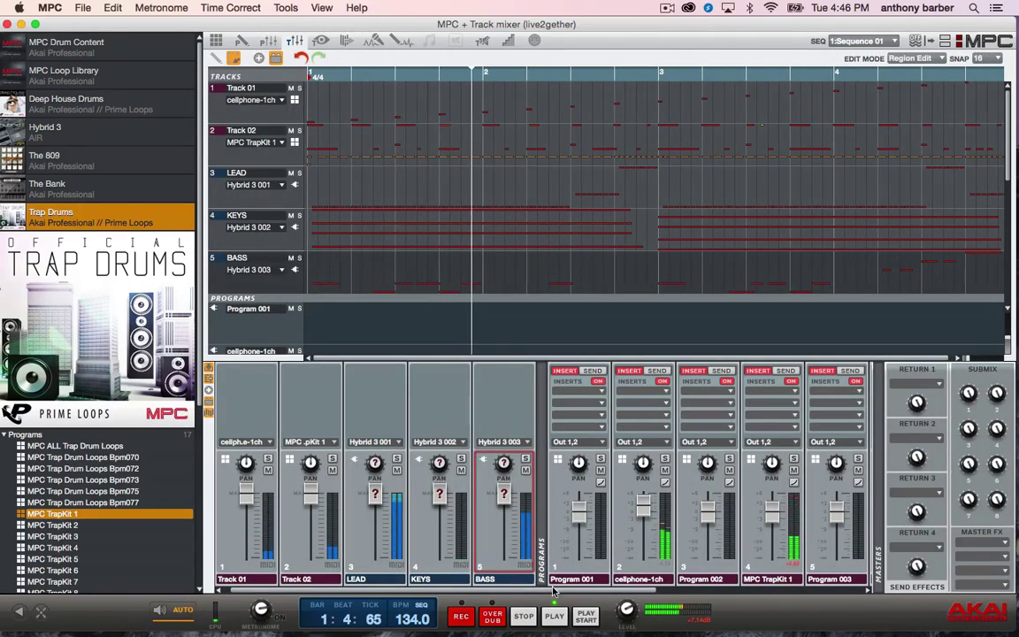
{"action": "scroll", "coordinate": [576, 595], "scroll_direction": "right", "scroll_amount": 3}
{"action": "scroll", "coordinate": [576, 596], "scroll_direction": "right", "scroll_amount": 2}
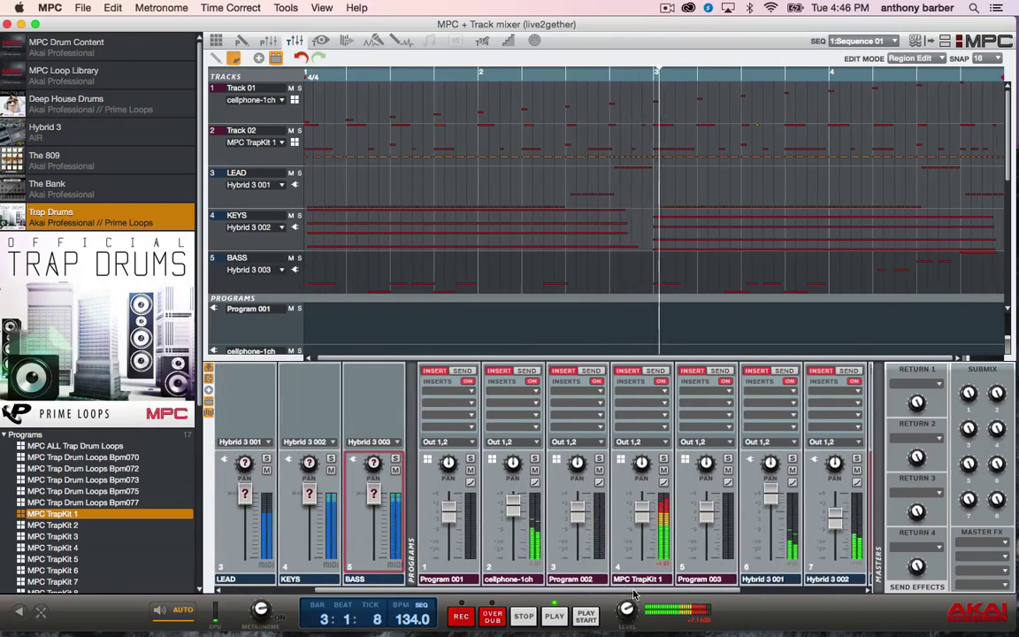
{"action": "scroll", "coordinate": [576, 595], "scroll_direction": "right", "scroll_amount": 2}
{"action": "scroll", "coordinate": [576, 595], "scroll_direction": "right", "scroll_amount": 2}
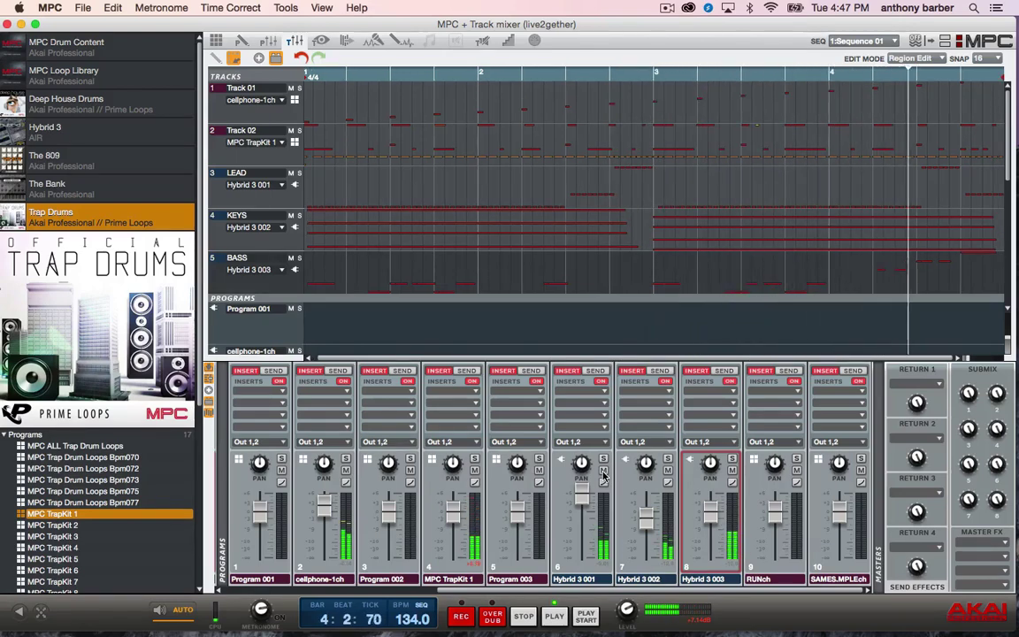
Mute the LEAD track's Hybrid 3 001 channel strip in the Track mixer.
{"action": "left_click", "coordinate": [603, 471]}
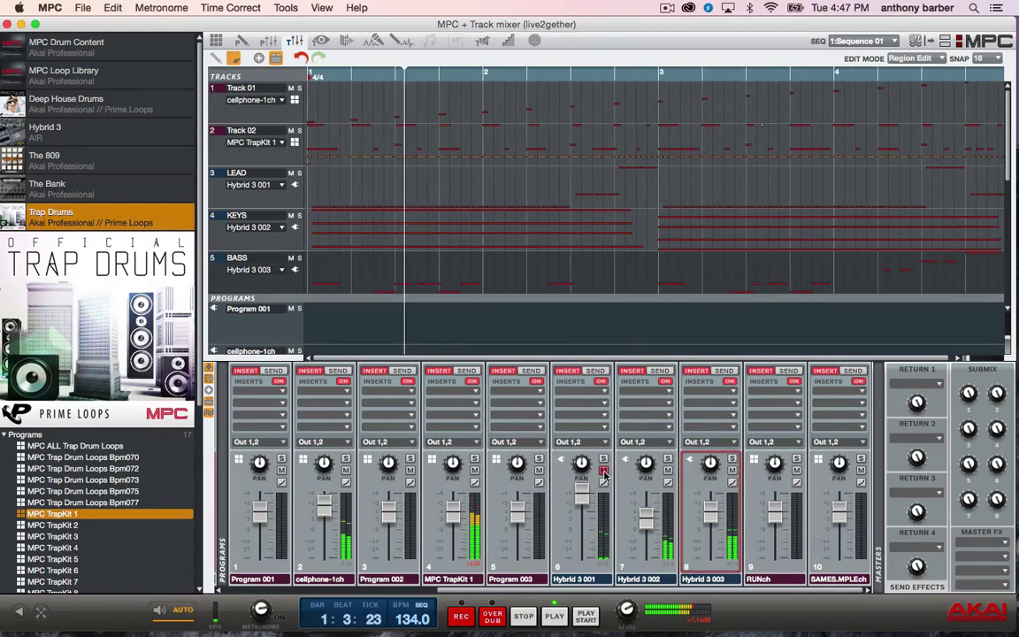